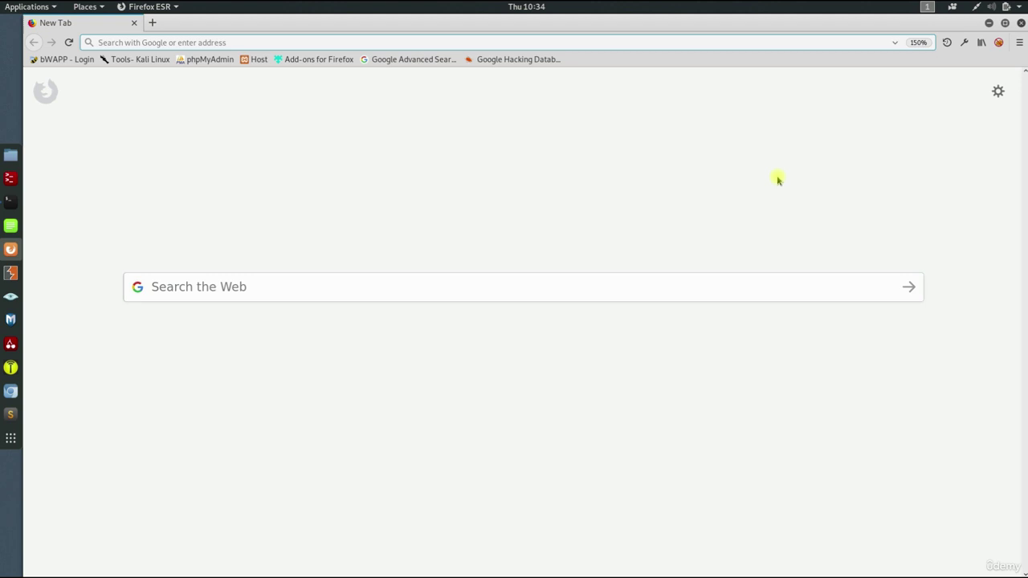
Load google.com in Firefox and decline the Privacy Checkup prompt with 'No, thanks'
{"action": "left_click", "coordinate": [608, 44]}
{"action": "type", "text": "google.com"}
{"action": "key", "text": "Return"}
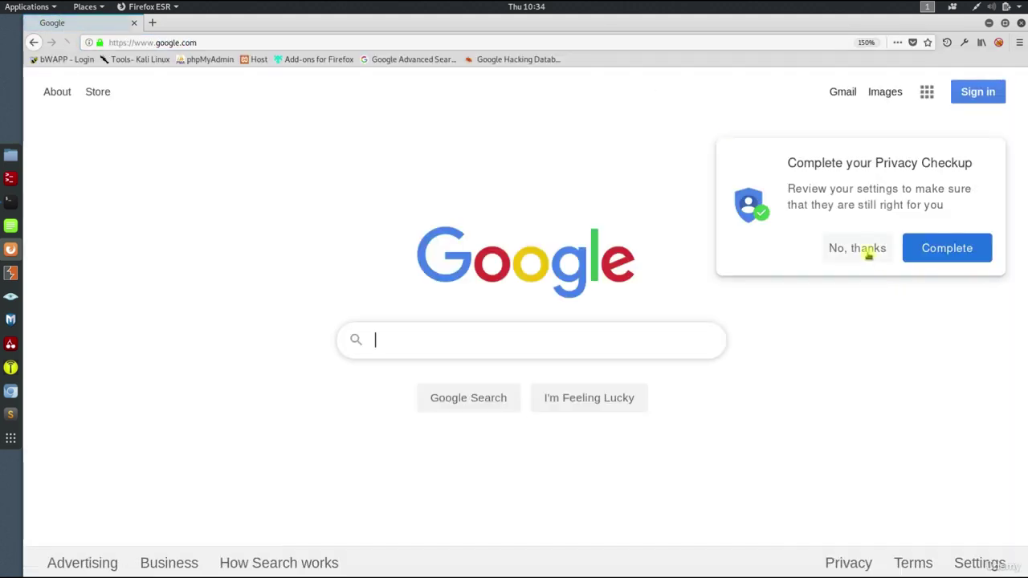
{"action": "left_click", "coordinate": [866, 250]}
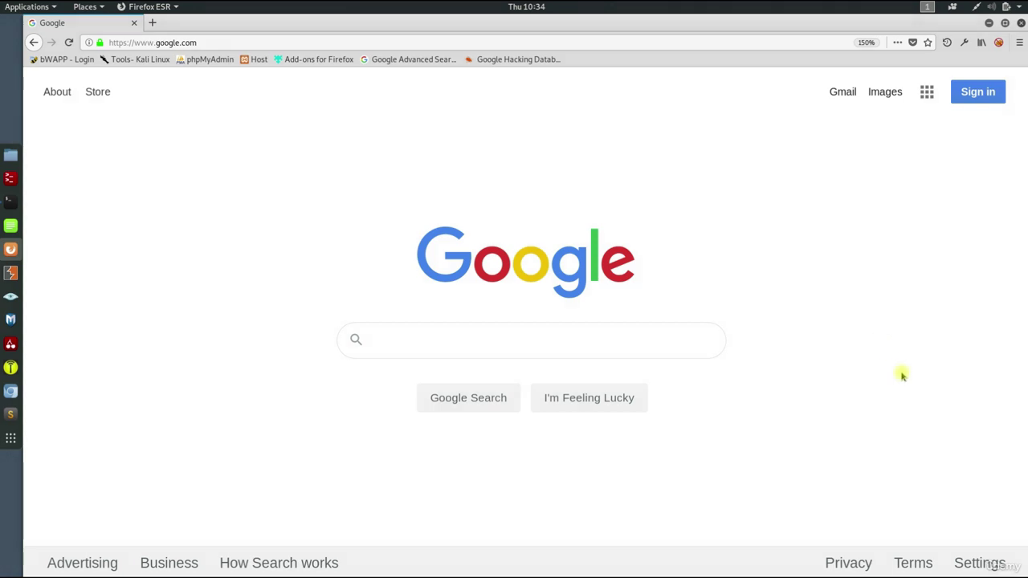
Go to Advanced search from the footer Settings menu and look over its word, phrase and range fields
{"action": "left_click", "coordinate": [974, 563]}
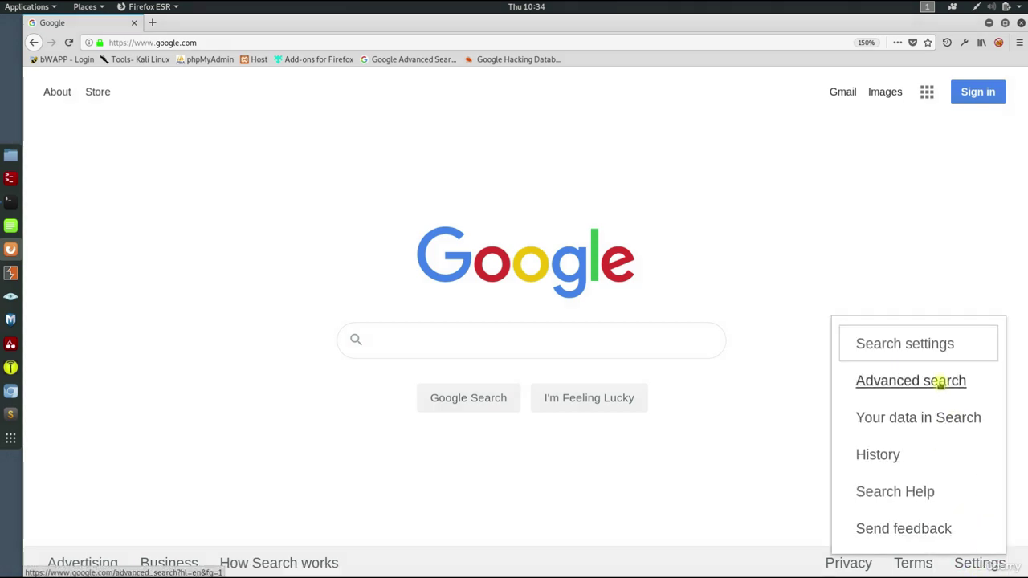
{"action": "left_click", "coordinate": [940, 384]}
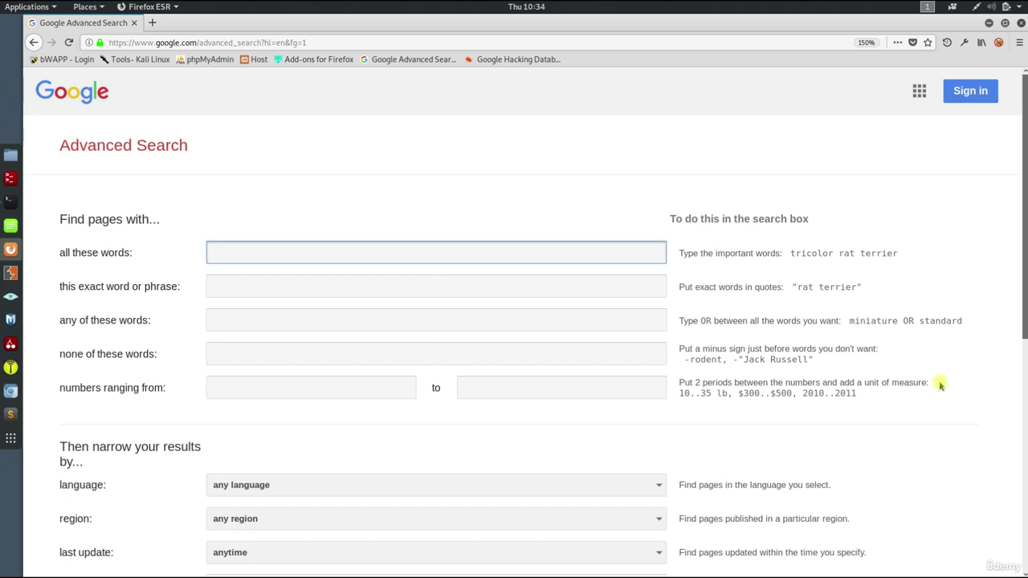
{"action": "scroll", "coordinate": [941, 386], "scroll_direction": "down", "scroll_amount": 5}
{"action": "scroll", "coordinate": [941, 386], "scroll_direction": "down", "scroll_amount": 1}
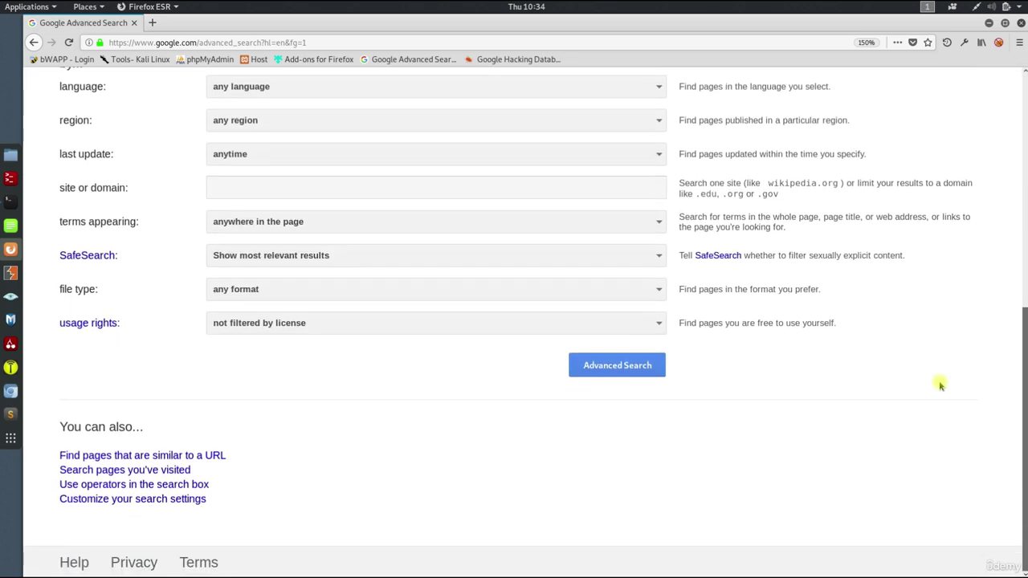
{"action": "scroll", "coordinate": [941, 385], "scroll_direction": "up", "scroll_amount": 6}
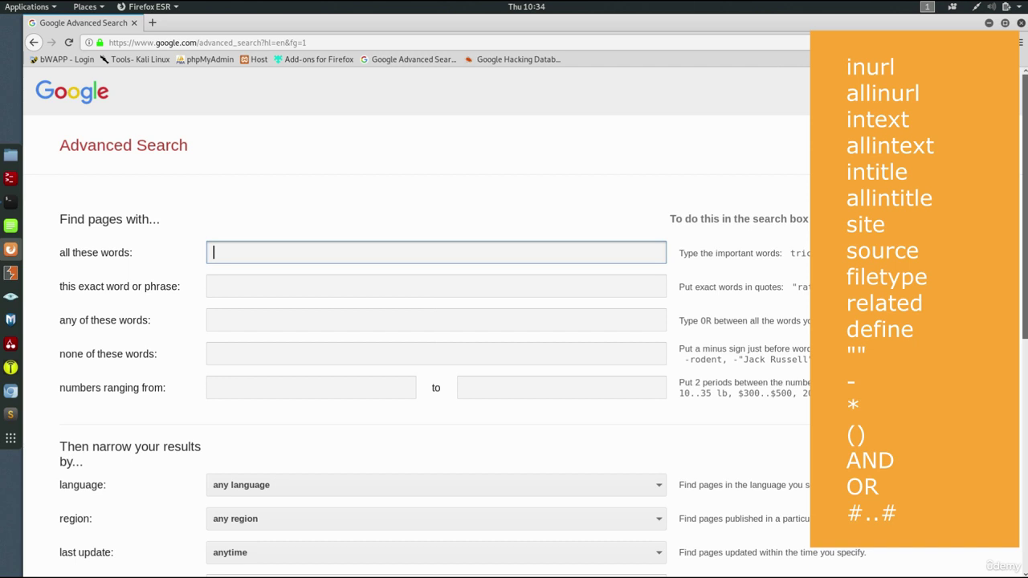
{"action": "left_click", "coordinate": [35, 42]}
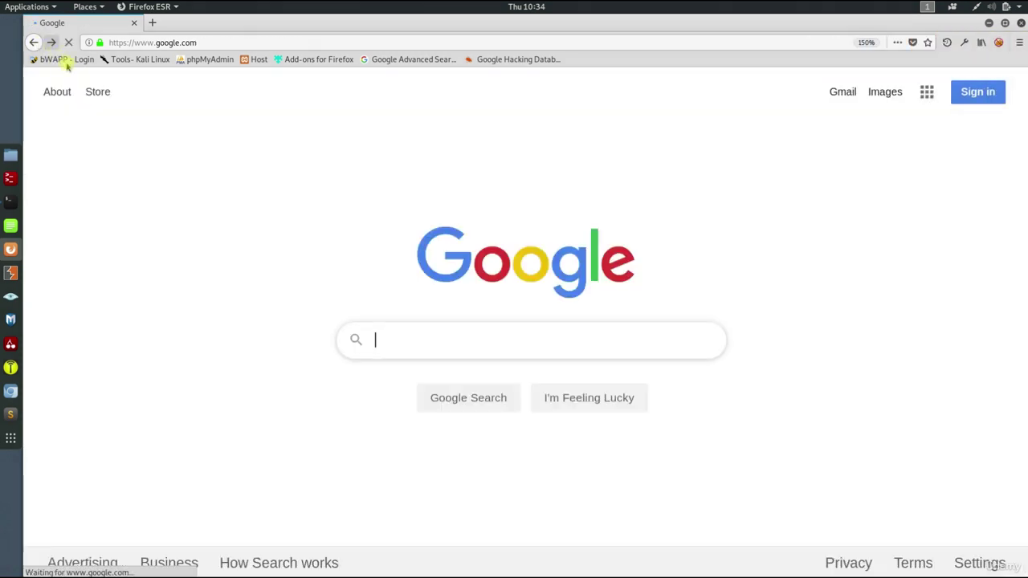
{"action": "left_click", "coordinate": [447, 341]}
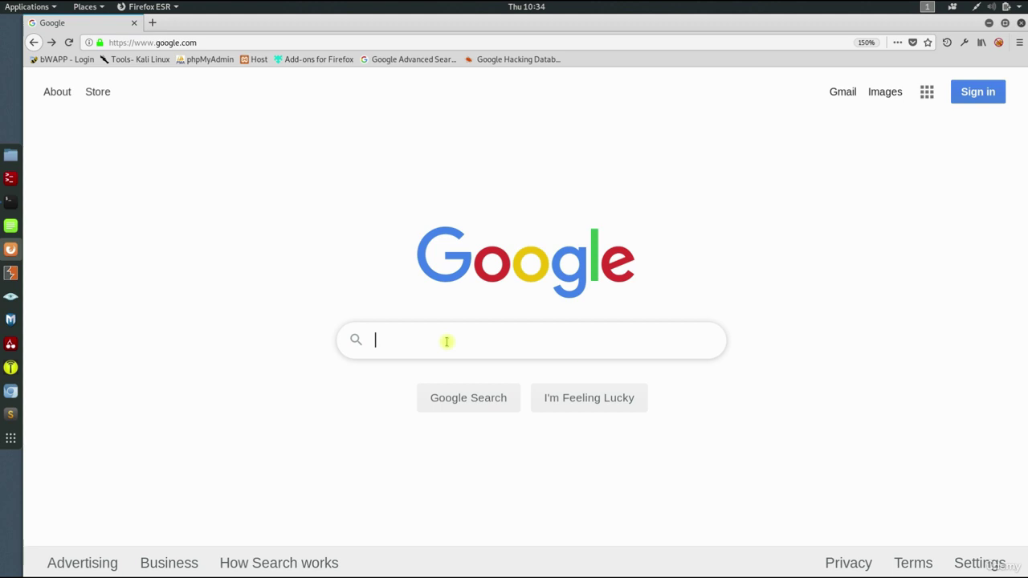
{"action": "type", "text": "si"}
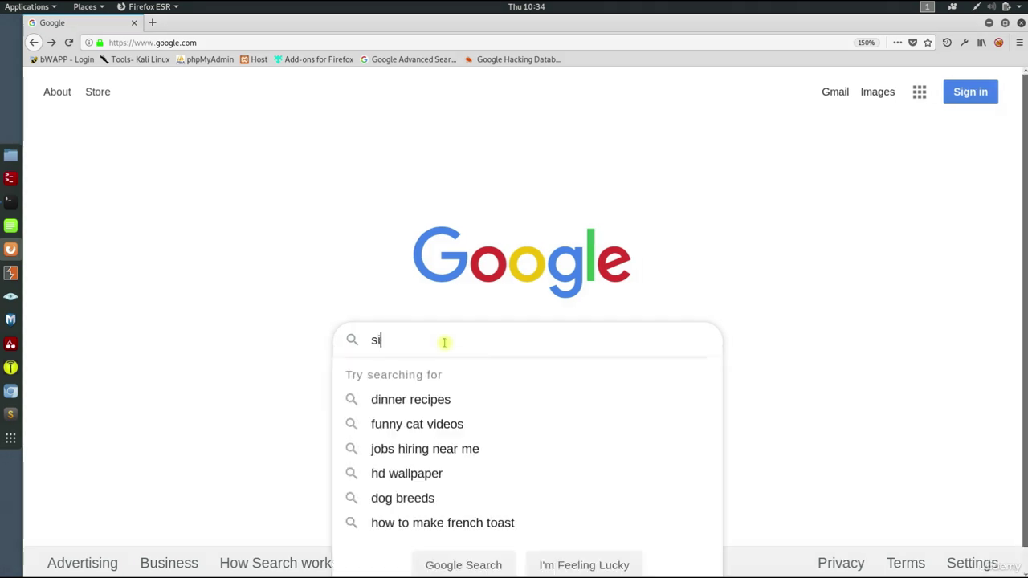
{"action": "type", "text": "te:nyti"}
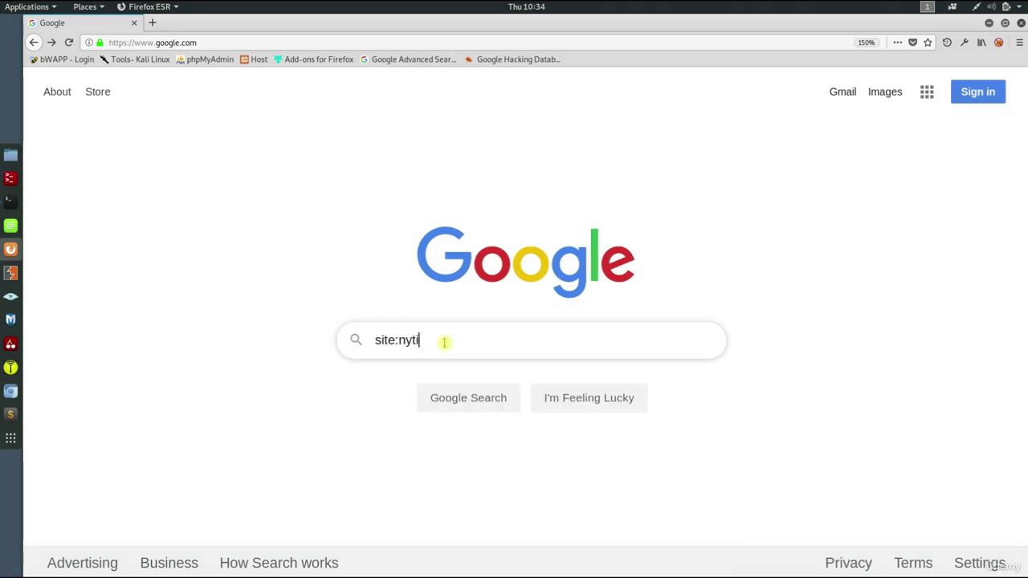
{"action": "type", "text": "mes.com"}
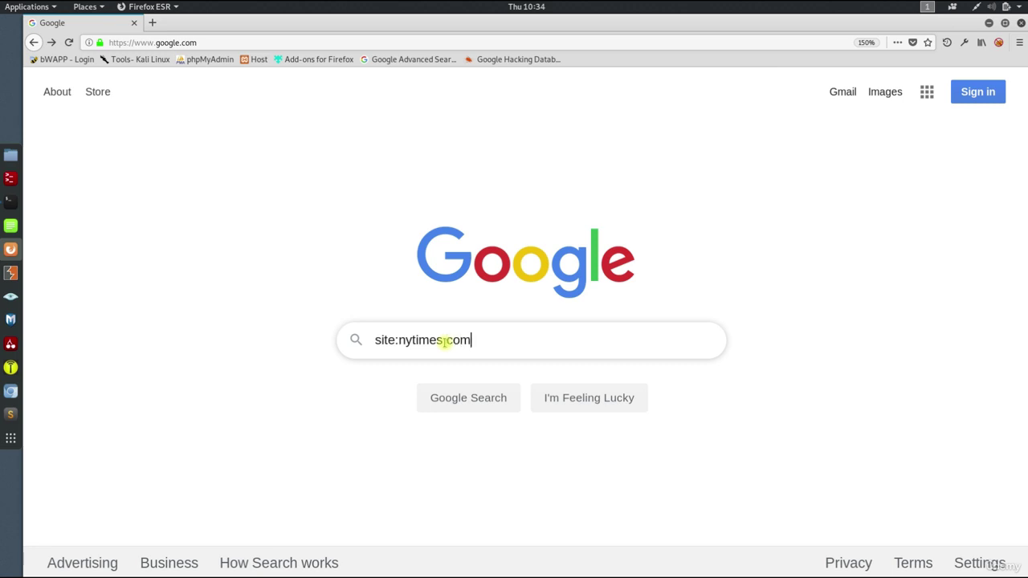
{"action": "type", "text": " -site:www.nytimes."}
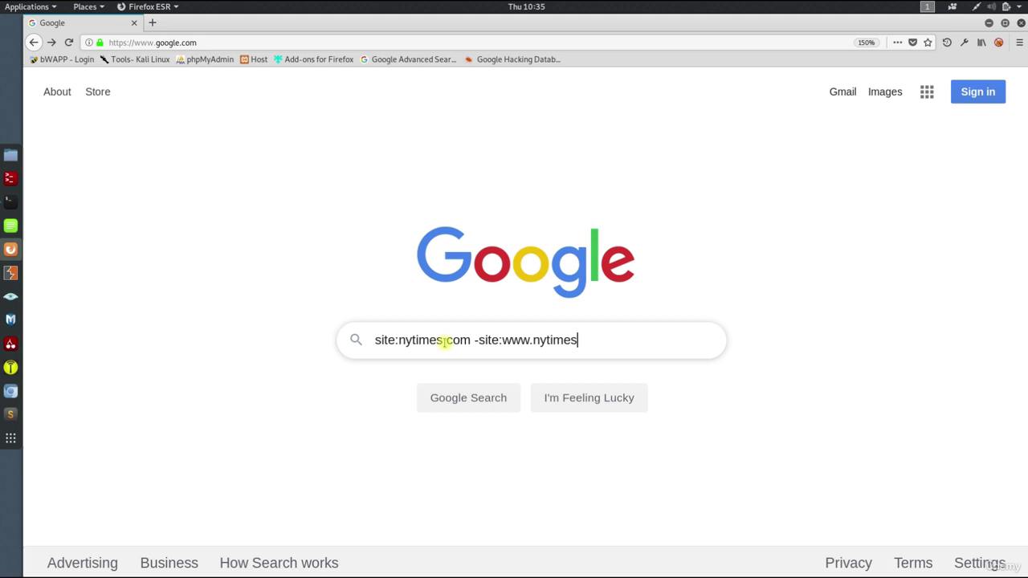
{"action": "type", "text": "com"}
{"action": "key", "text": "Return"}
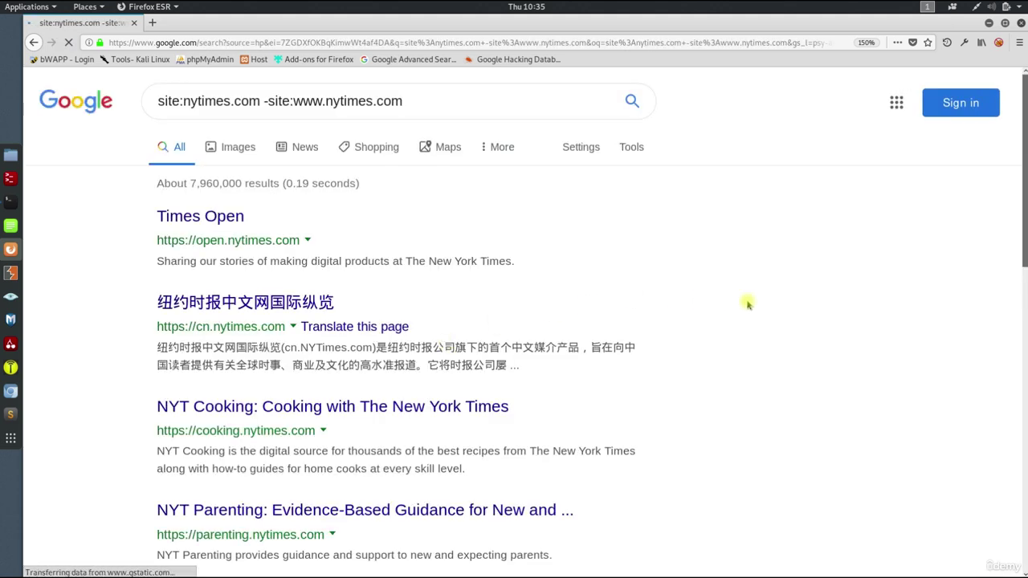
{"action": "scroll", "coordinate": [747, 303], "scroll_direction": "down", "scroll_amount": 1}
{"action": "scroll", "coordinate": [747, 304], "scroll_direction": "down", "scroll_amount": 3}
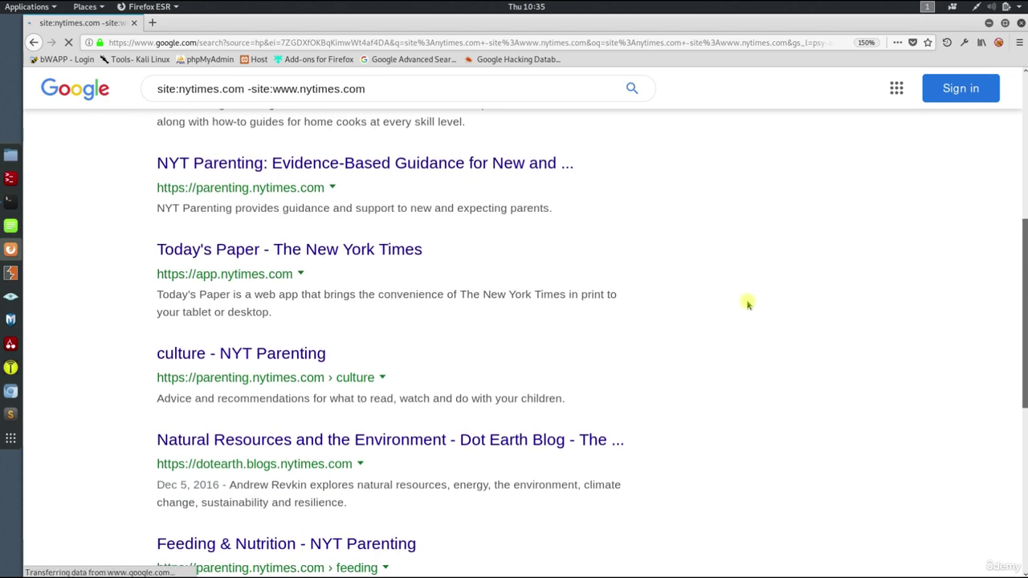
{"action": "scroll", "coordinate": [747, 304], "scroll_direction": "up", "scroll_amount": 1}
{"action": "scroll", "coordinate": [747, 304], "scroll_direction": "up", "scroll_amount": 4}
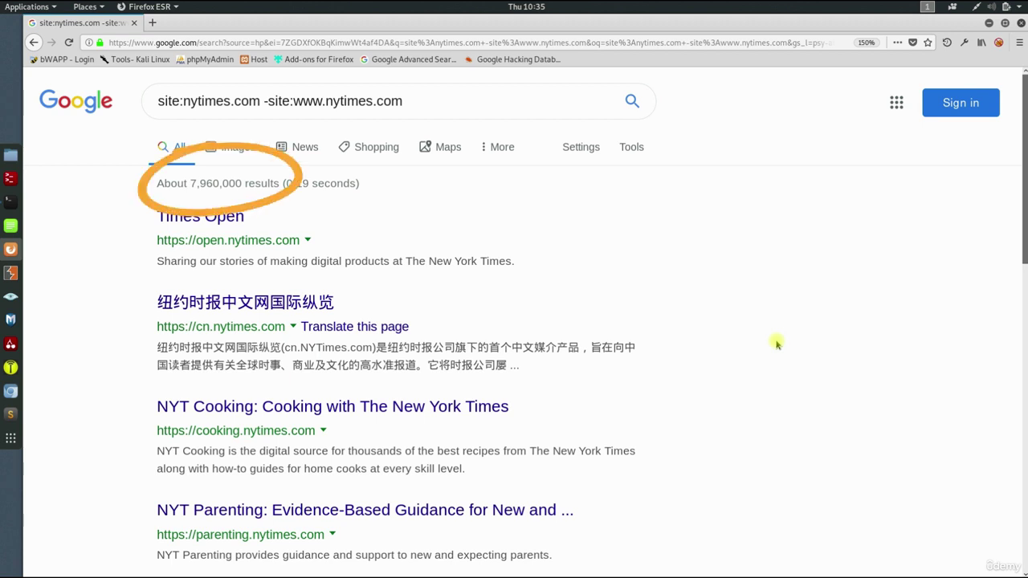
{"action": "left_click", "coordinate": [159, 103]}
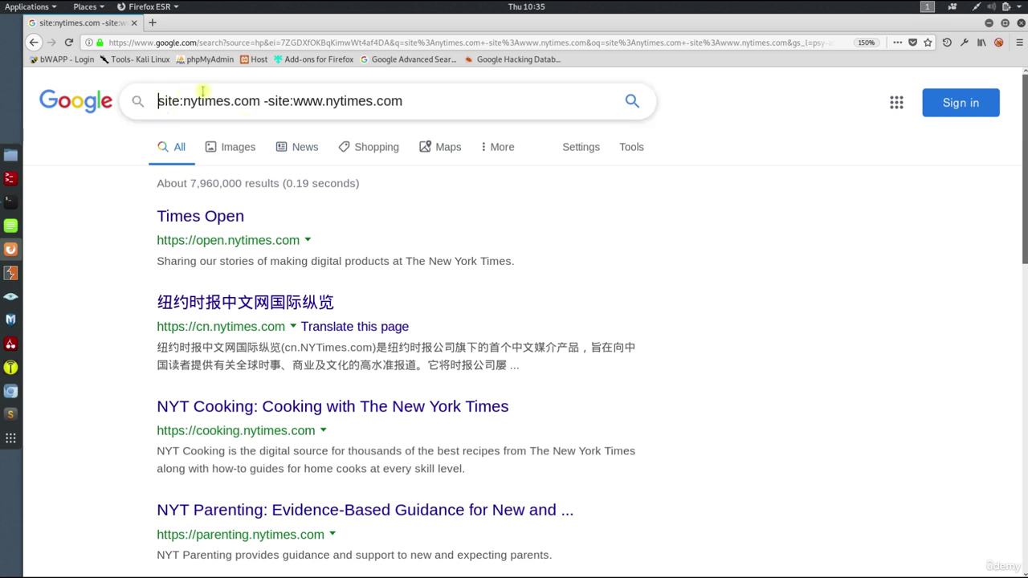
{"action": "type", "text": "("}
{"action": "left_click", "coordinate": [402, 96]}
{"action": "type", "text": ") "}
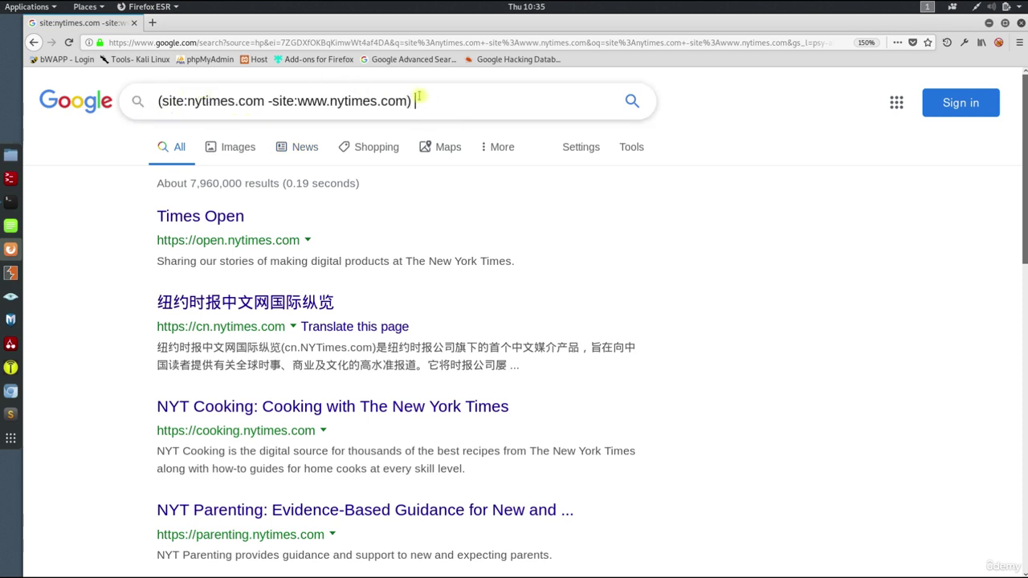
{"action": "type", "text": "AND (inur)"}
{"action": "key", "text": "Left"}
{"action": "type", "text": "inurl:login"}
{"action": "key", "text": "Return"}
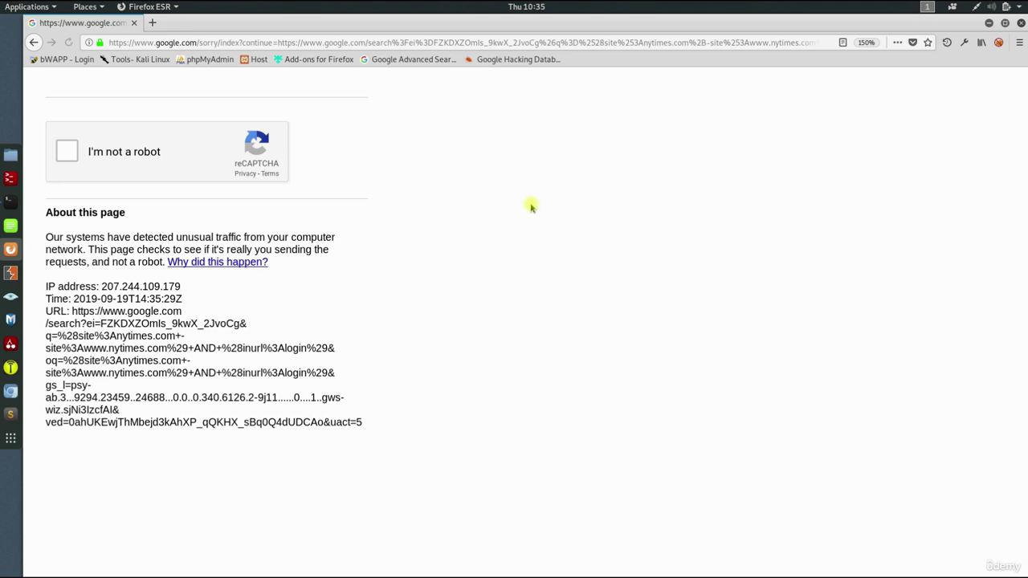
Pass the reCAPTCHA by picking the traffic-light tile to reach about 285 results
{"action": "left_click", "coordinate": [67, 151]}
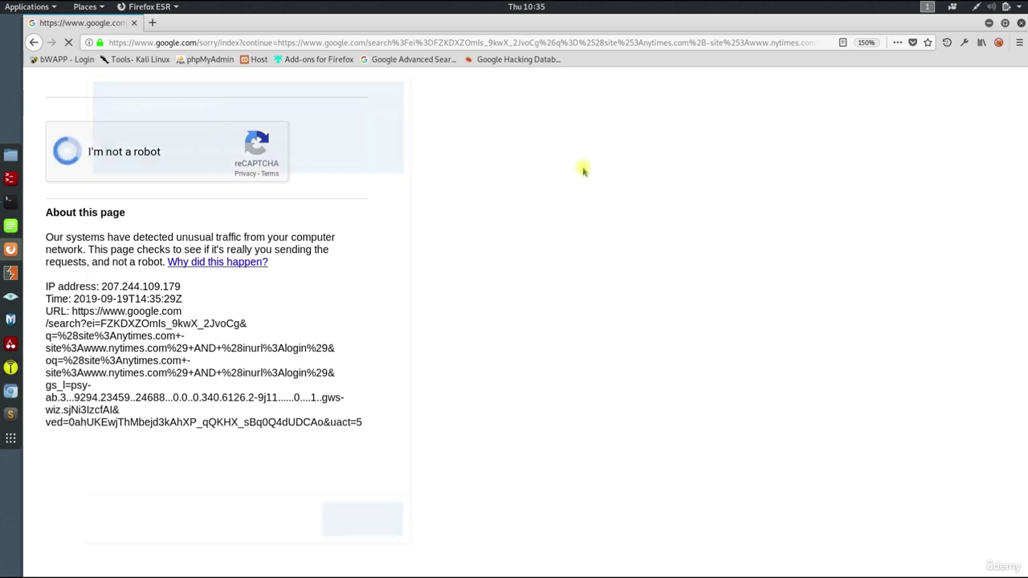
{"action": "left_click", "coordinate": [127, 281]}
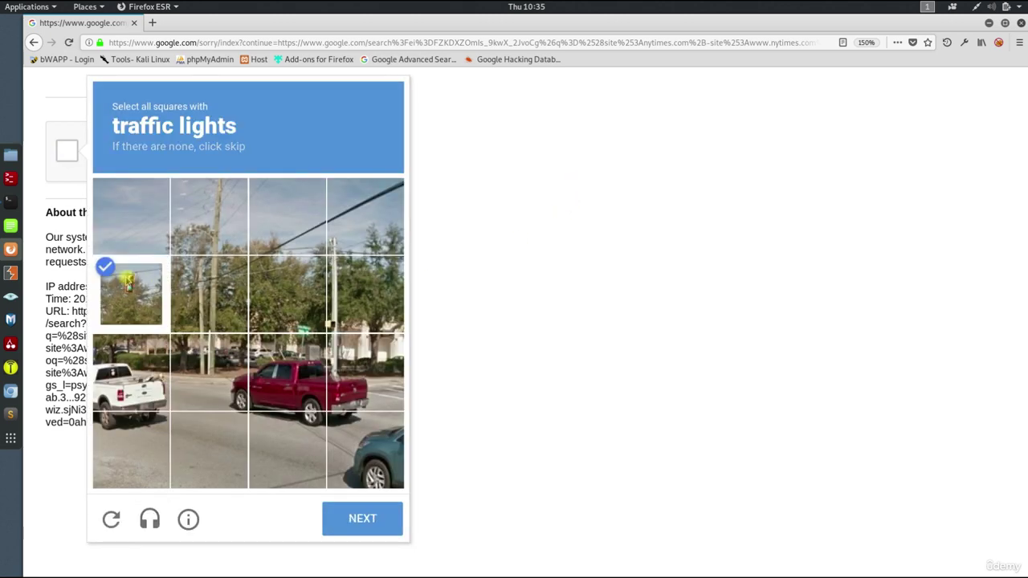
{"action": "left_click", "coordinate": [363, 519]}
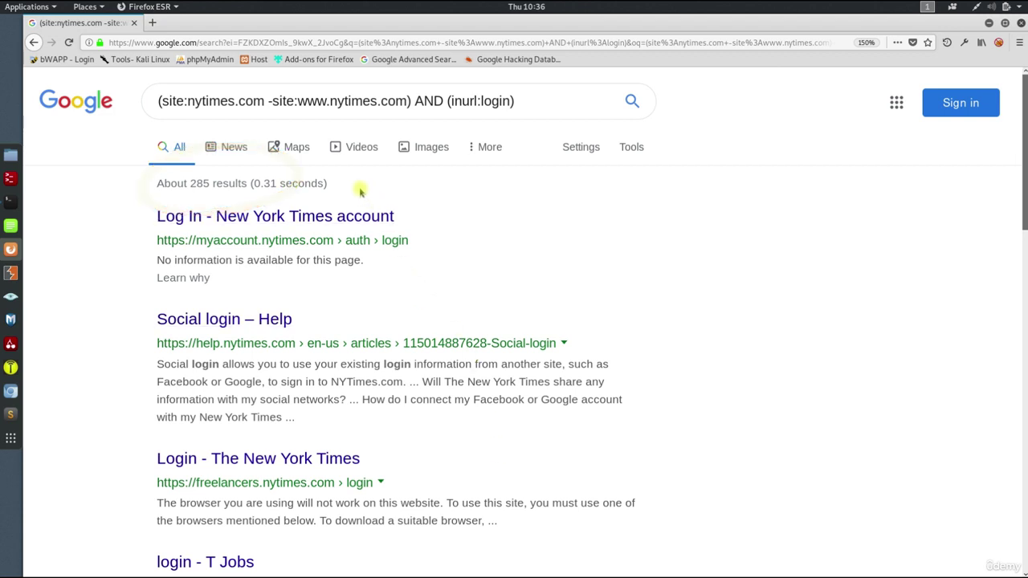
Extend the login filter to (inurl:login OR inurl:signup), giving about 303 results
{"action": "left_click", "coordinate": [511, 101]}
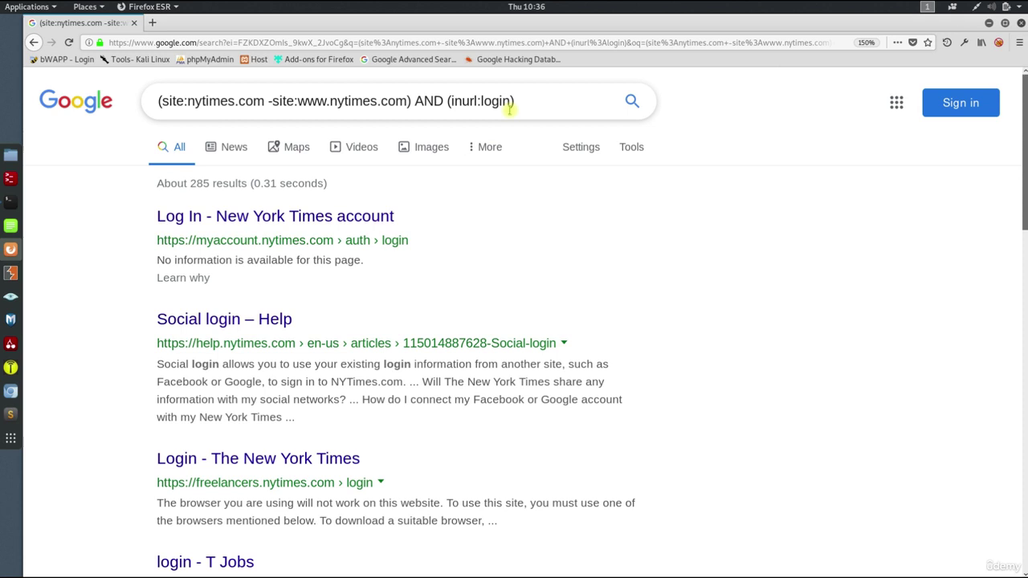
{"action": "type", "text": "OR "}
{"action": "type", "text": "inurl:si"}
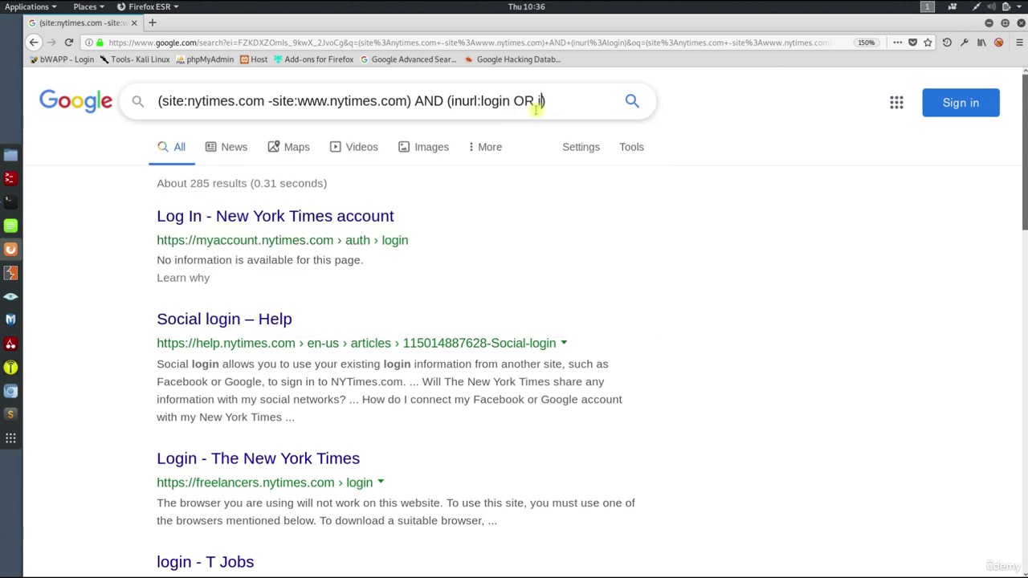
{"action": "type", "text": "gnup"}
{"action": "left_click", "coordinate": [632, 102]}
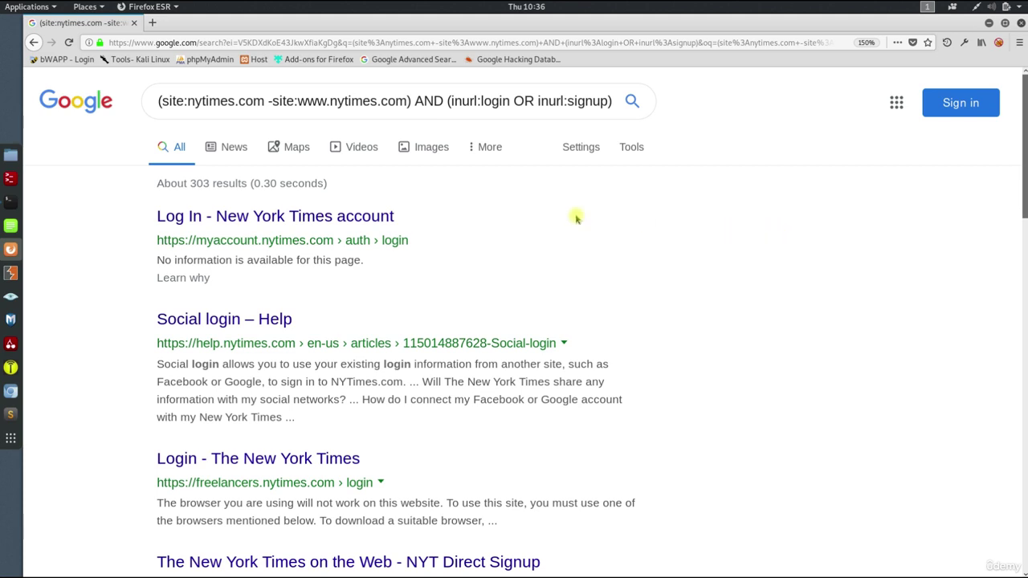
{"action": "left_click", "coordinate": [438, 104]}
Replace the query with inurl:"phpmyadmin/index.php" AND intitle:"phpMyAdmin 2.11" and search, about 1,220 results
{"action": "key", "text": "ctrl+a"}
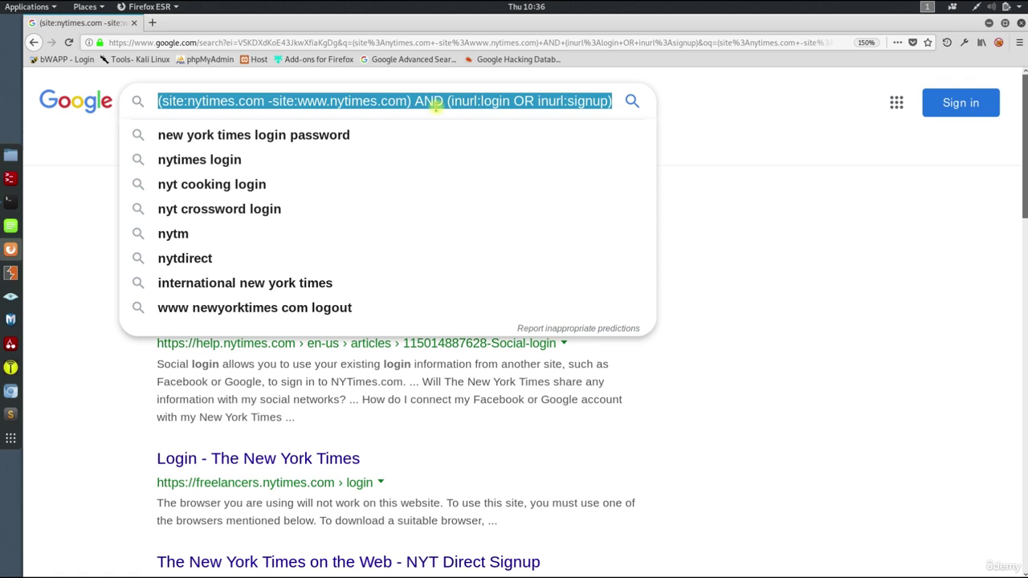
{"action": "key", "text": "BackSpace"}
{"action": "type", "text": "inurl:\"phpmyadmin/index.php\" AND intitle:\"phpMyAdmin 2.11\""}
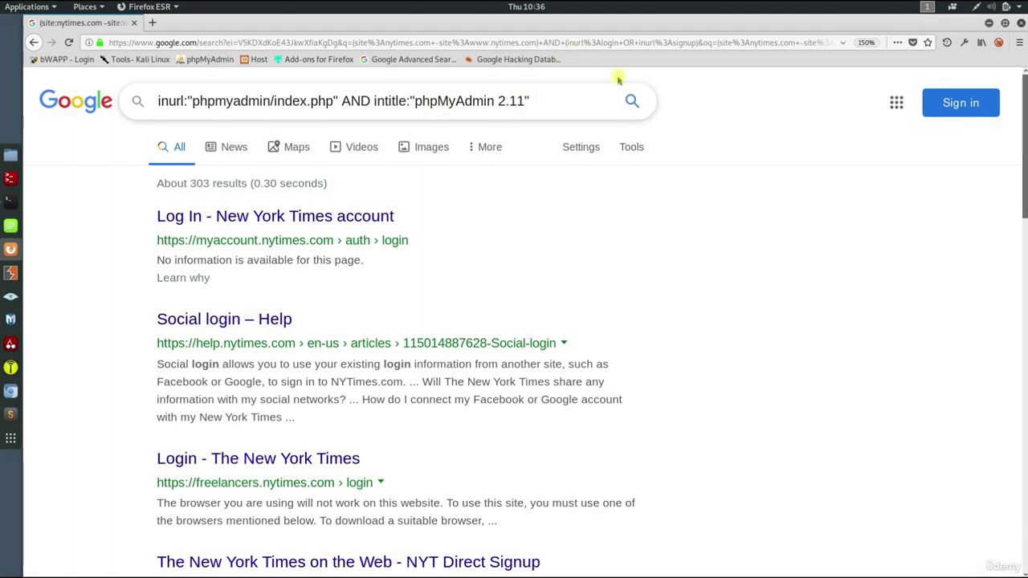
{"action": "left_click", "coordinate": [632, 102]}
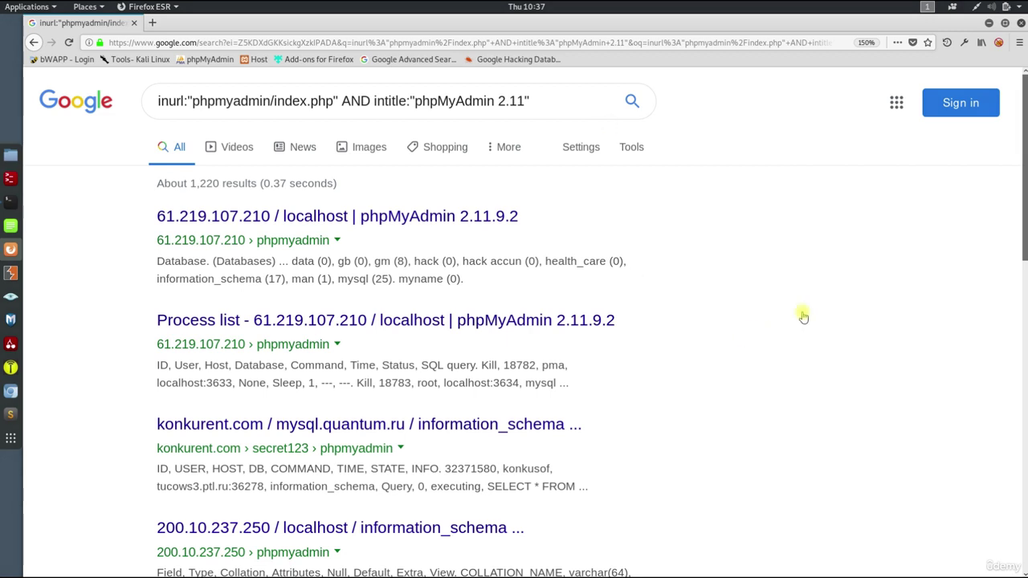
{"action": "left_click", "coordinate": [558, 100]}
{"action": "key", "text": "ctrl+a"}
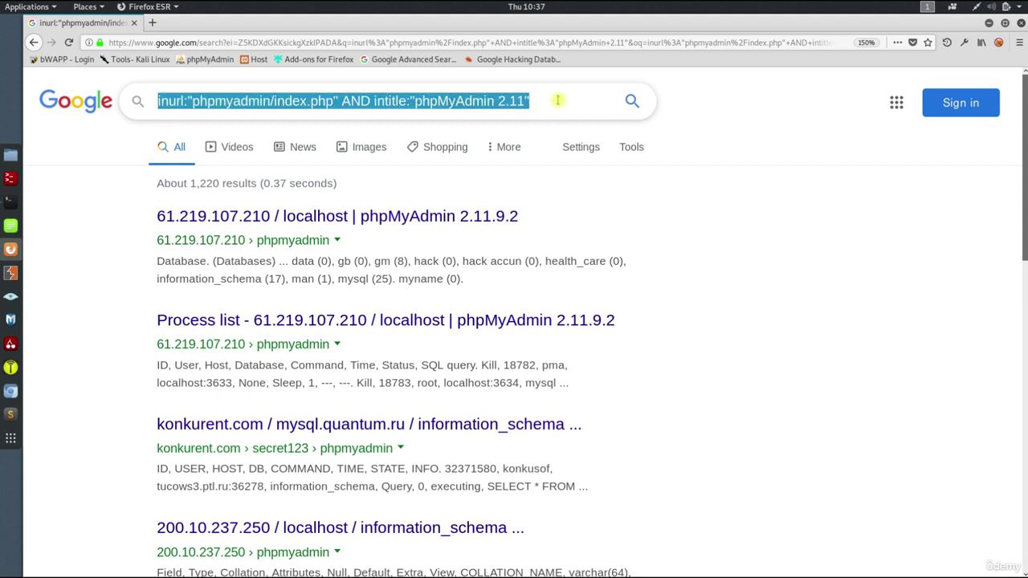
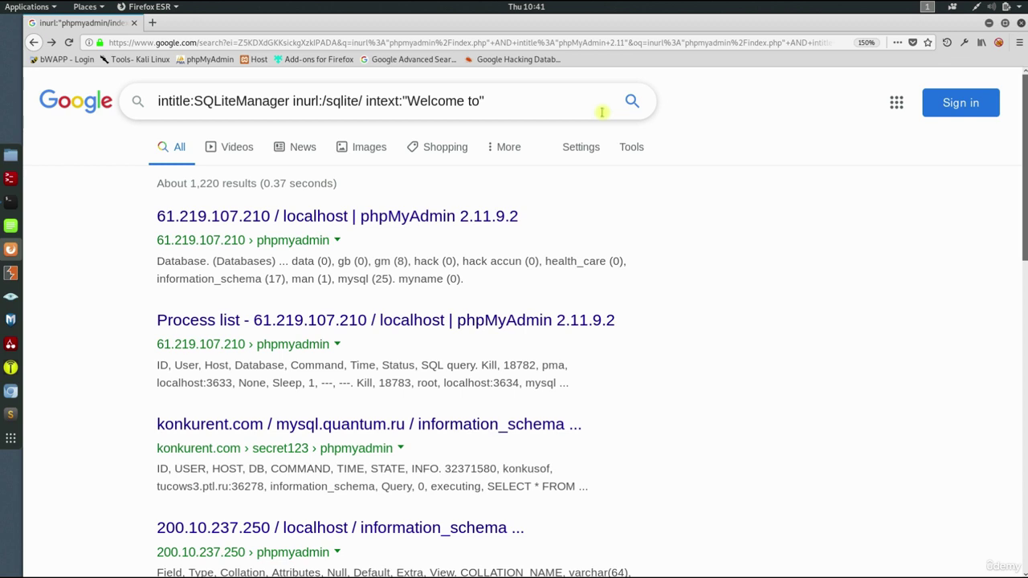
Run the dork intitle:SQLiteManager inurl:/sqlite/ intext:"Welcome to" to list about 58 results
{"action": "left_click", "coordinate": [632, 101]}
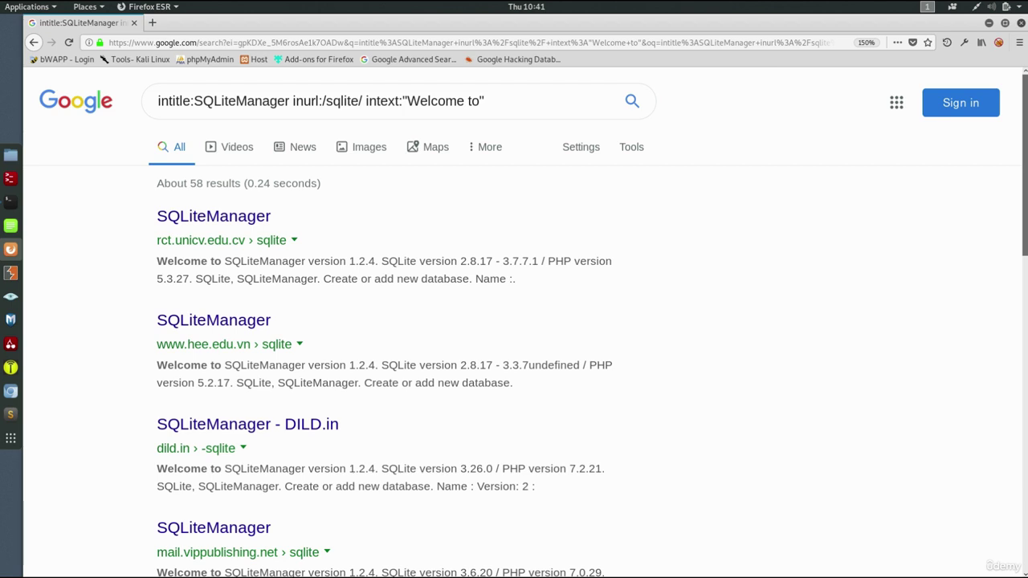
Search intitle:"index of" AND inurl:ftp and browse the "Index of /ftp" results
{"action": "triple_click", "coordinate": [496, 102]}
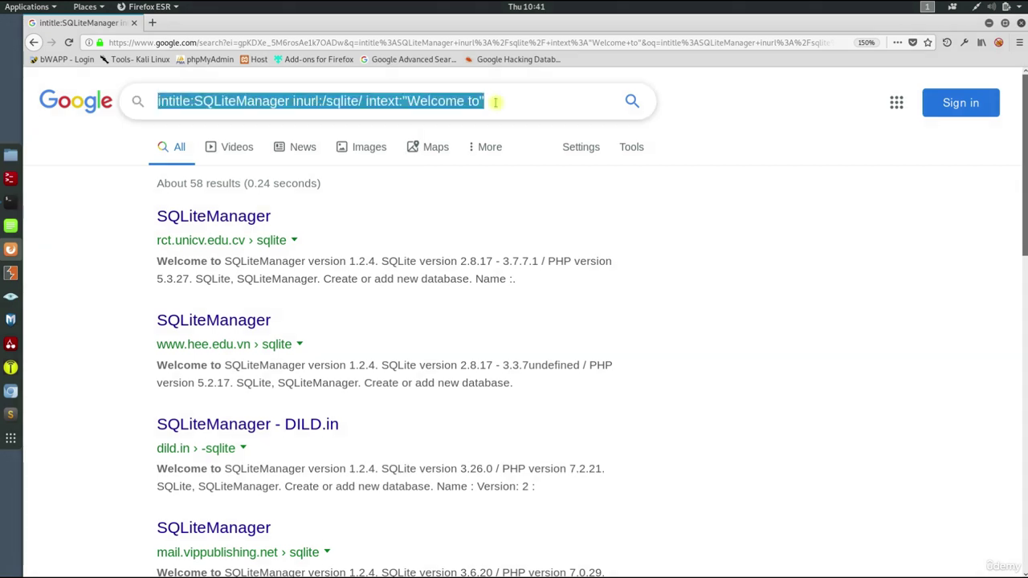
{"action": "key", "text": "BackSpace"}
{"action": "type", "text": "intitle:\"index of\" AND inurl:ftp"}
{"action": "key", "text": "Return"}
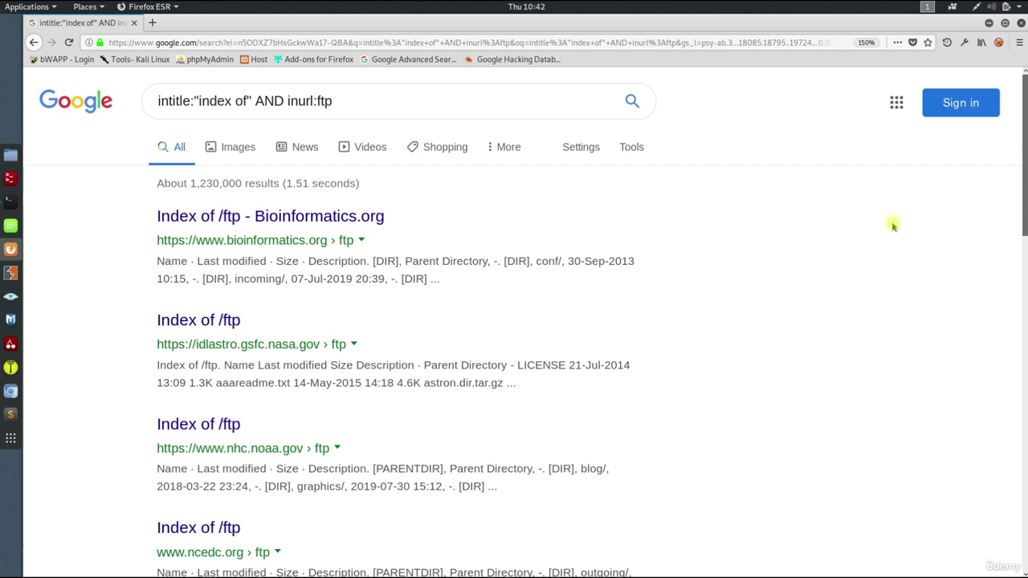
{"action": "scroll", "coordinate": [870, 222], "scroll_direction": "down", "scroll_amount": 5}
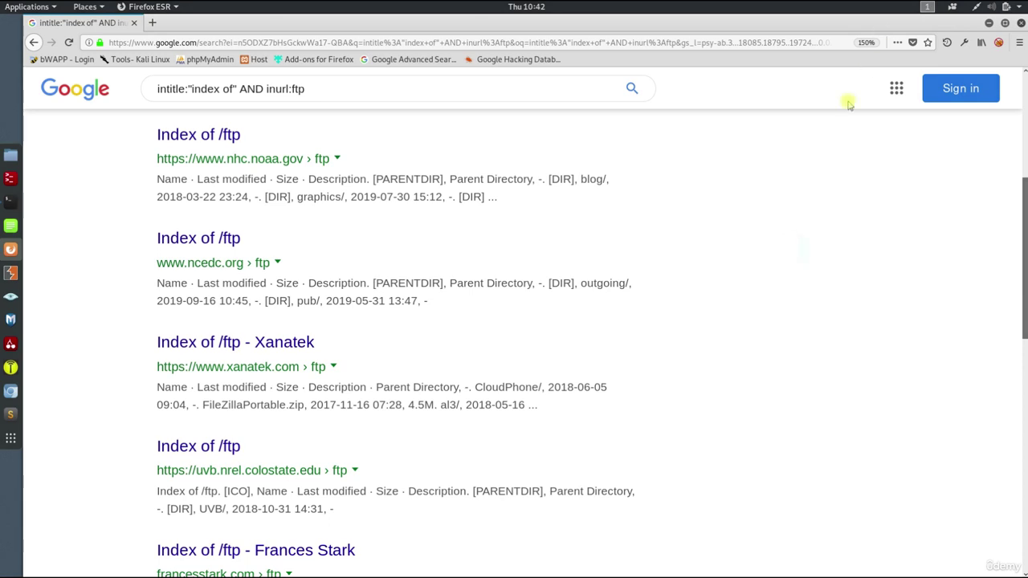
Open the Google Hacking Database bookmark and browse its table of 5,053 dorks
{"action": "left_click", "coordinate": [506, 59]}
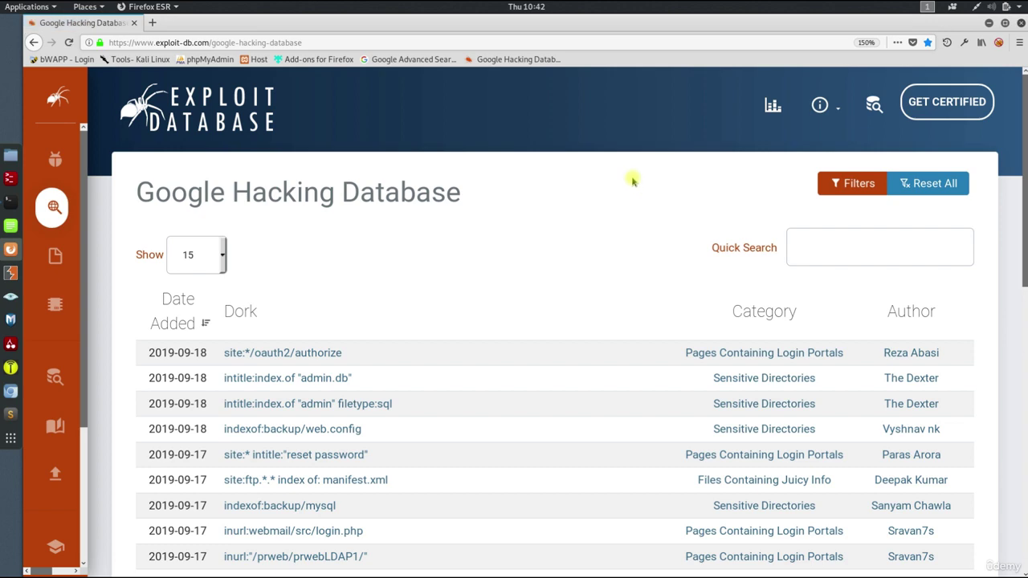
{"action": "scroll", "coordinate": [631, 179], "scroll_direction": "down", "scroll_amount": 5}
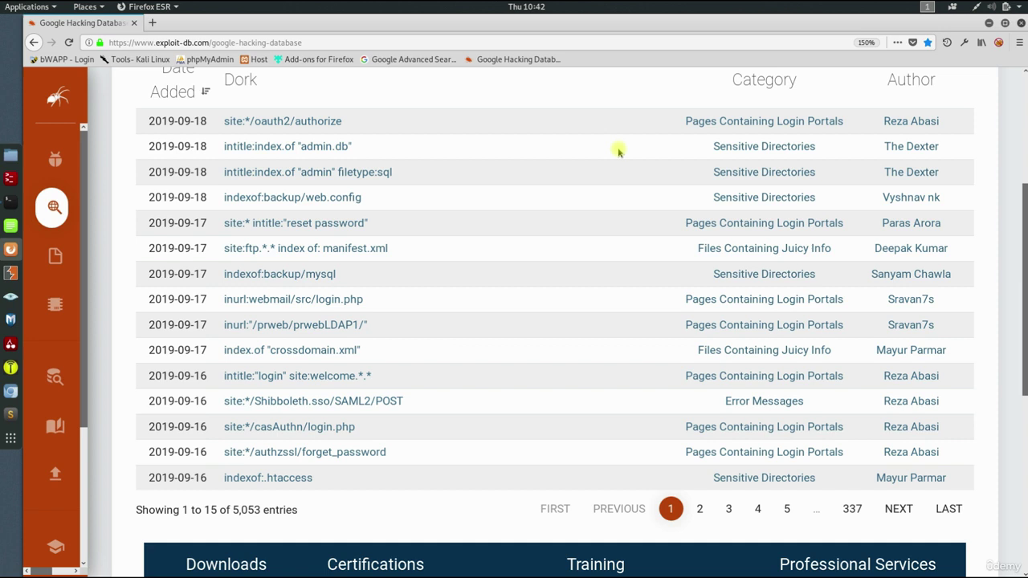
Open the inurl:webmail/src/login.php dork entry and run it on Google, showing about 278 results
{"action": "left_click", "coordinate": [347, 304]}
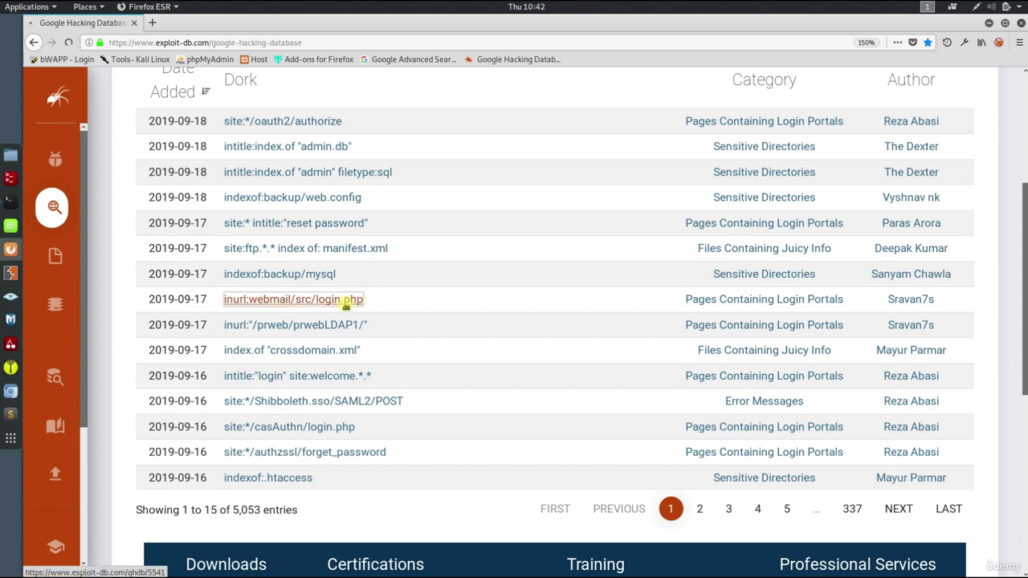
{"action": "scroll", "coordinate": [748, 266], "scroll_direction": "down", "scroll_amount": 1}
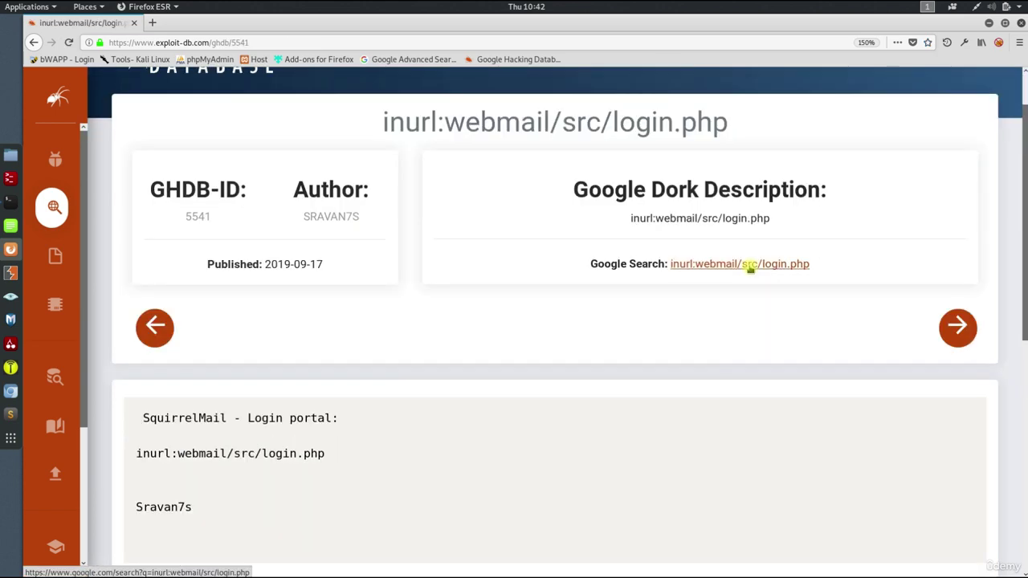
{"action": "left_click", "coordinate": [749, 265]}
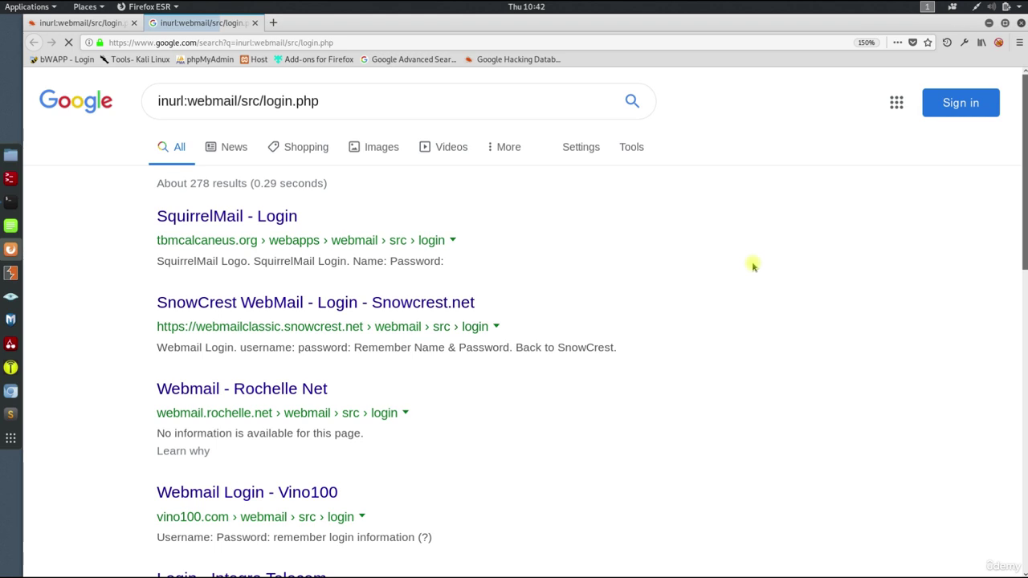
{"action": "scroll", "coordinate": [754, 266], "scroll_direction": "down", "scroll_amount": 2}
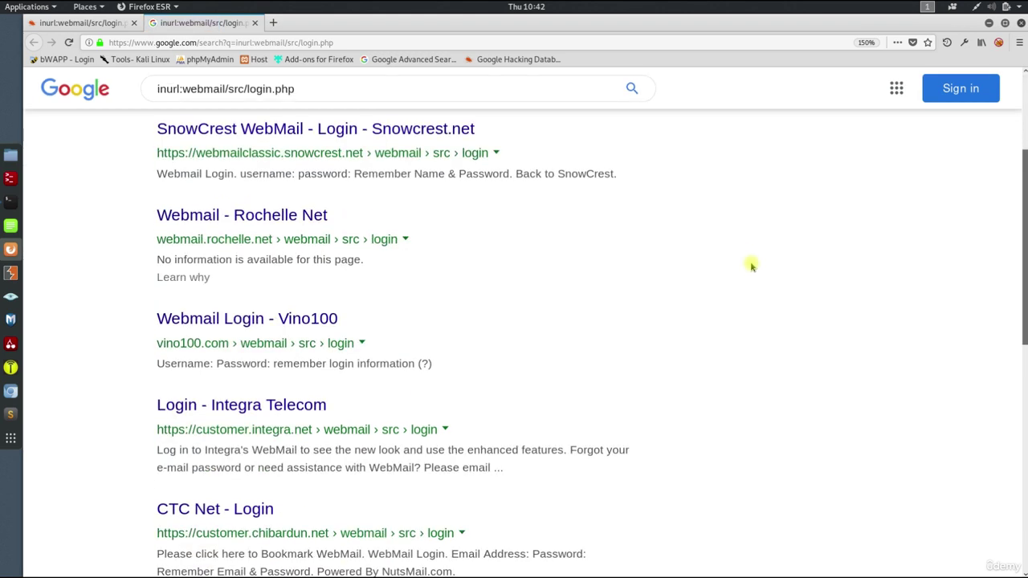
{"action": "scroll", "coordinate": [752, 266], "scroll_direction": "up", "scroll_amount": 2}
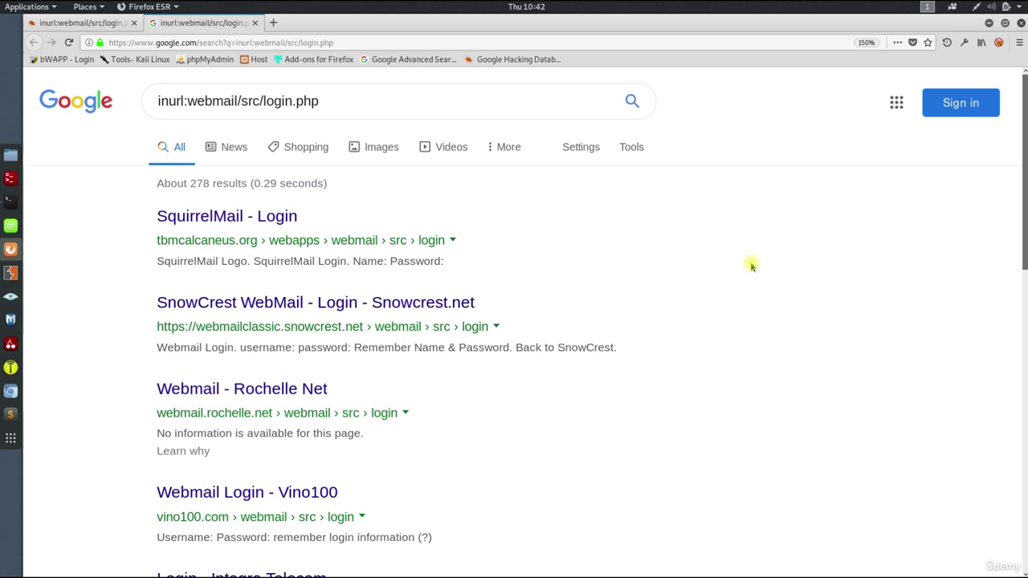